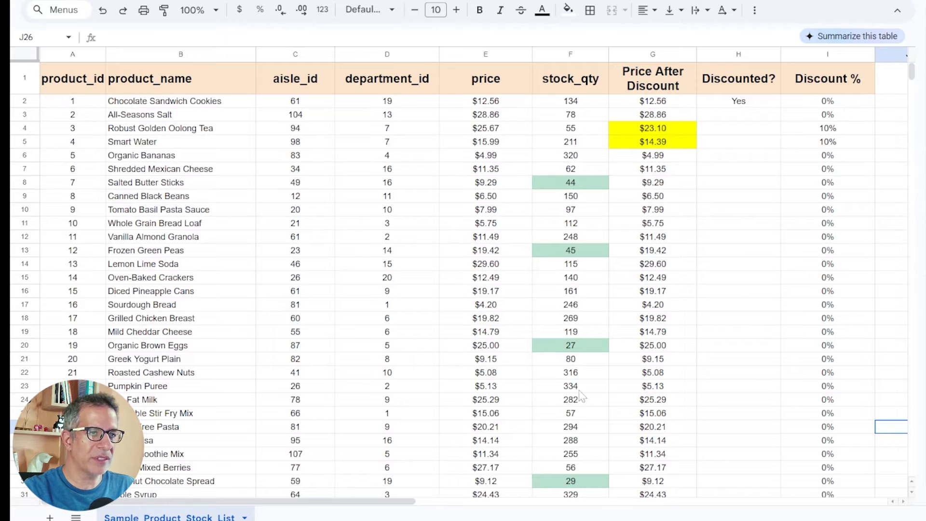
Step: Summarize the table with Gemini and ask it which items have a stock less than 40
left_click(852, 36)
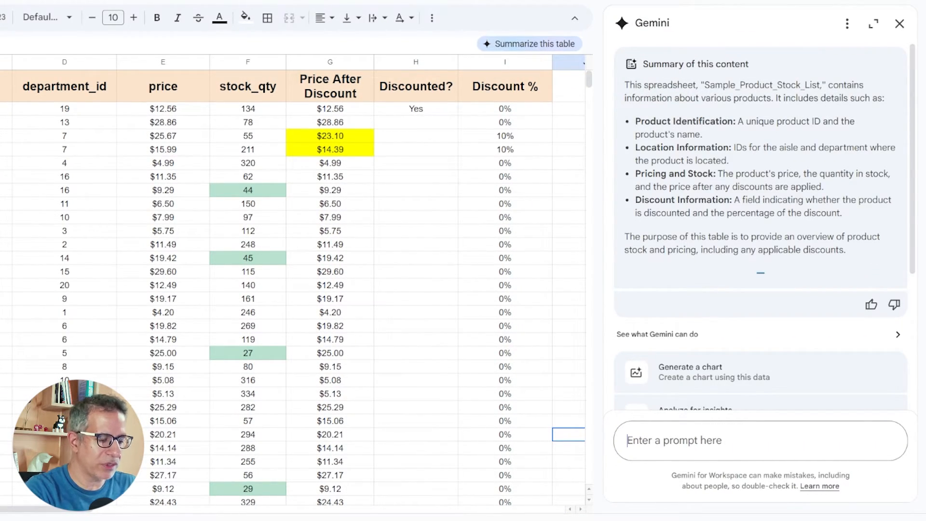
type("which it")
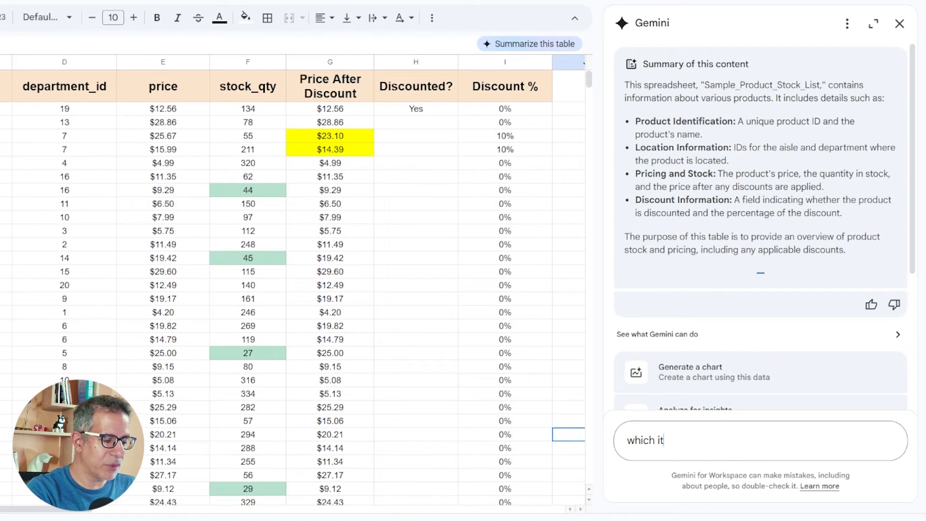
type("ems have a stock")
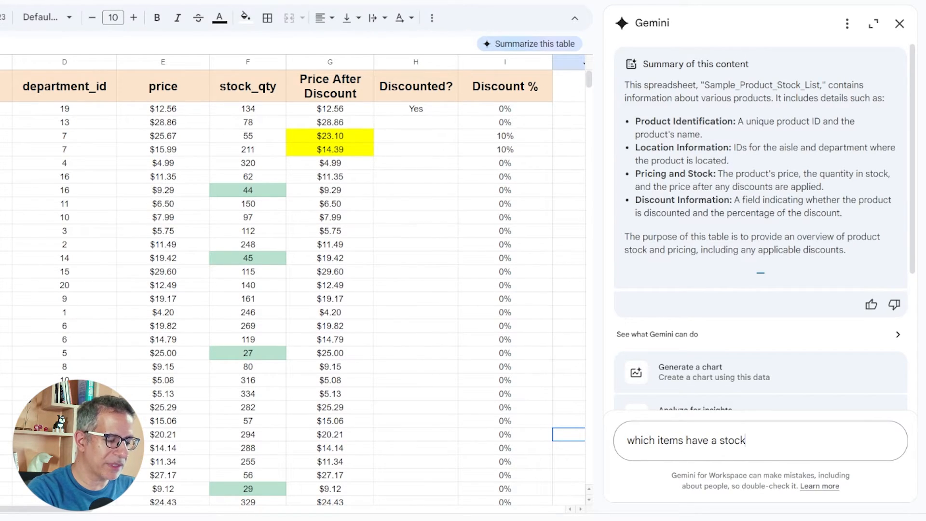
type(" less than 40?")
key("Return")
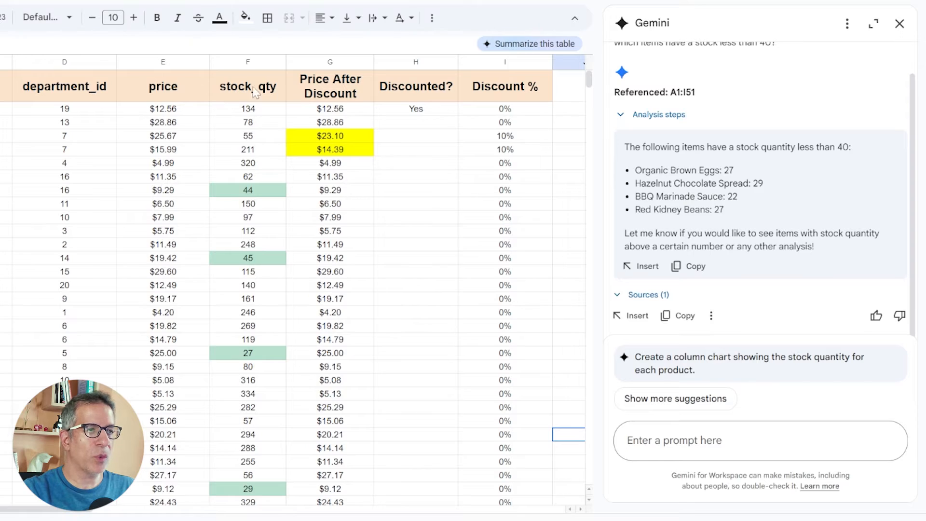
scroll(839, 195, "up", 1)
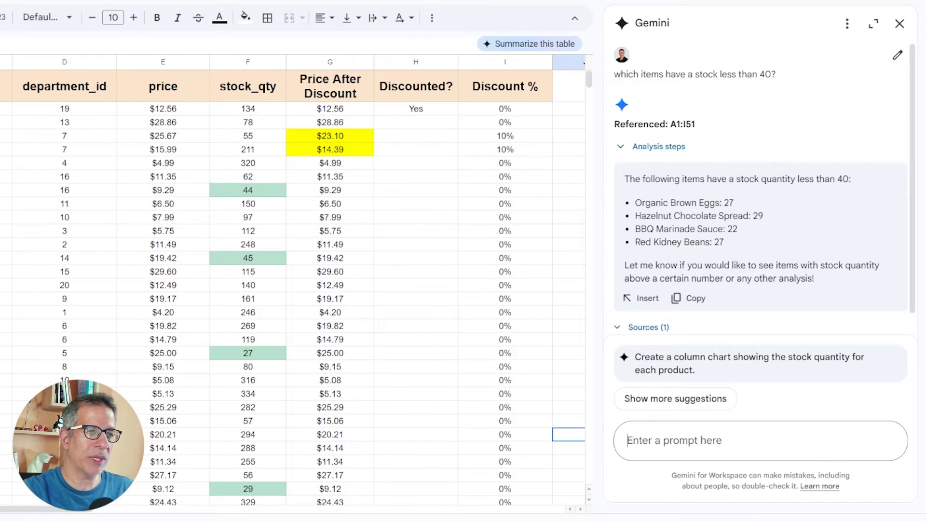
Step: Have Gemini highlight in red the items with stock over 300 in column F, and apply its conditional formatting plan
type("highlight the items in red that have stock over 300")
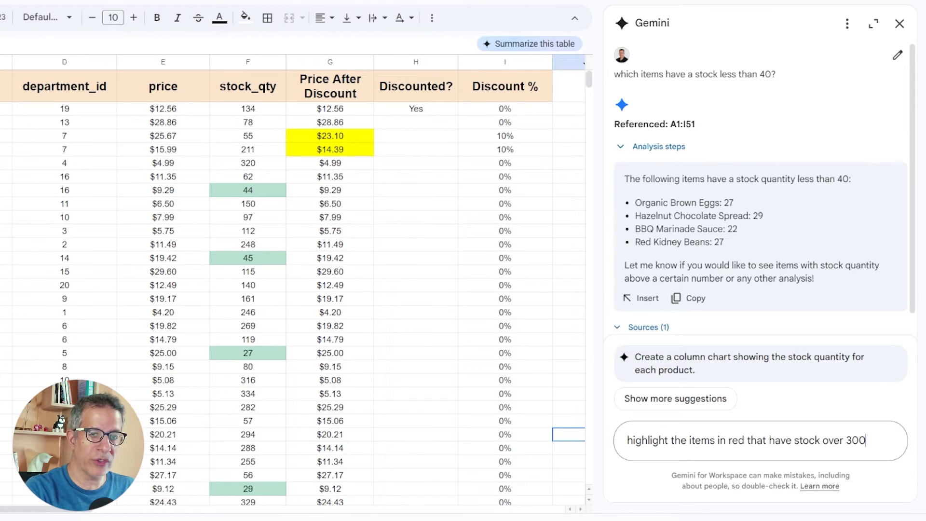
type("in column F")
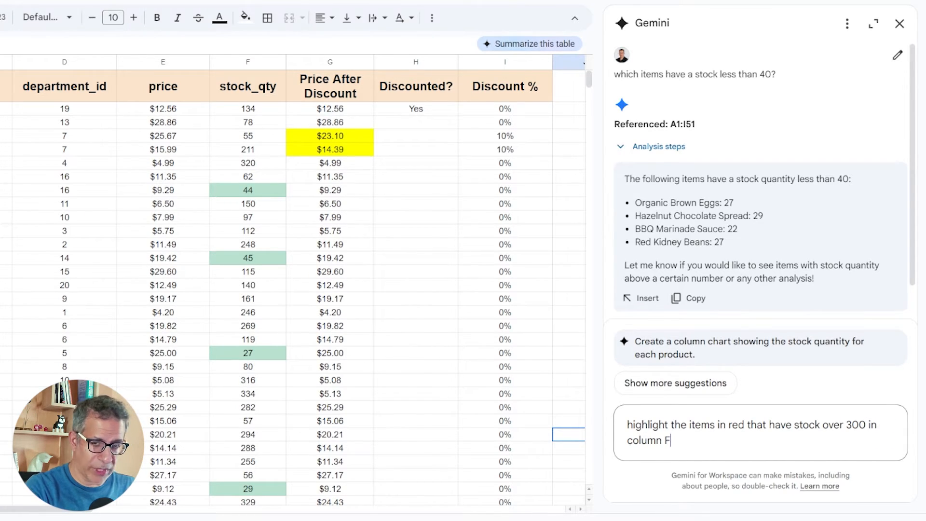
key("Return")
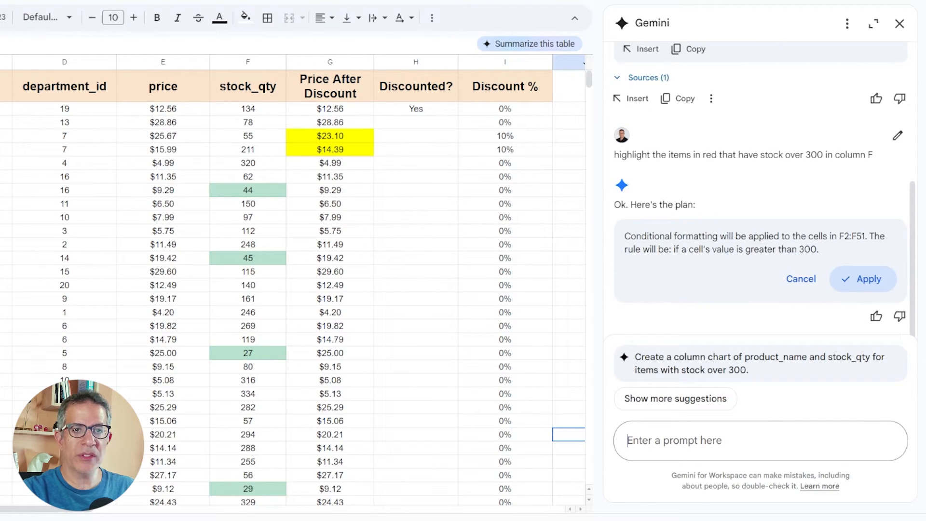
left_click(862, 279)
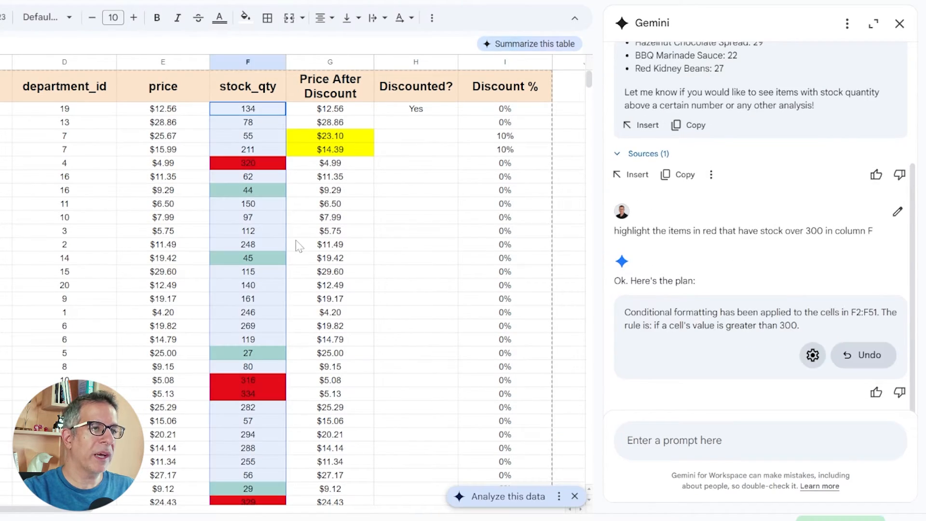
left_click(297, 236)
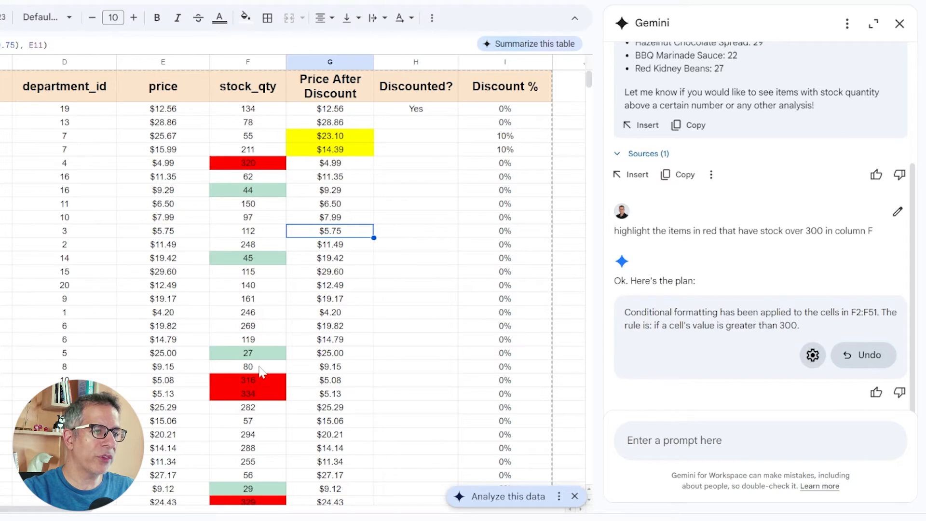
scroll(255, 385, "down", 3)
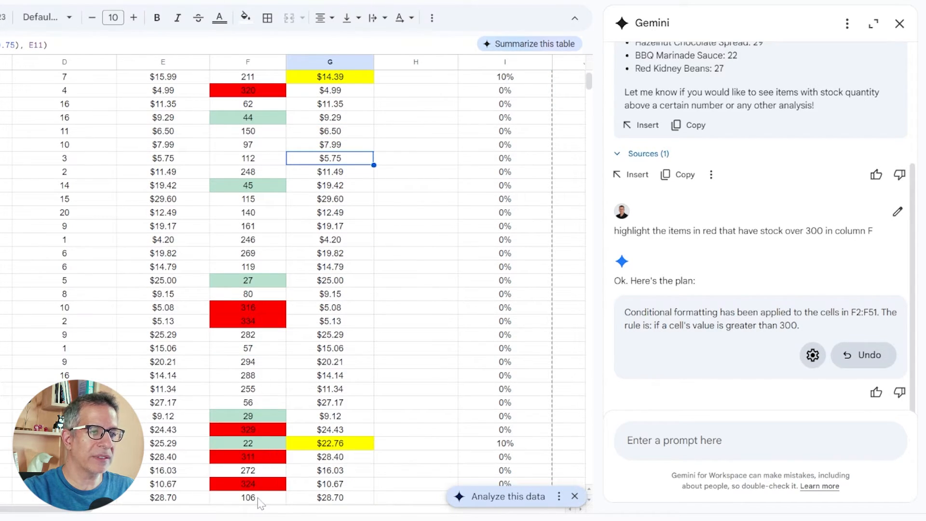
scroll(261, 483, "up", 3)
Step: Have Gemini sort out the items per department and apply its plan to sort A2:I51 by column D in ascending order
left_click(675, 440)
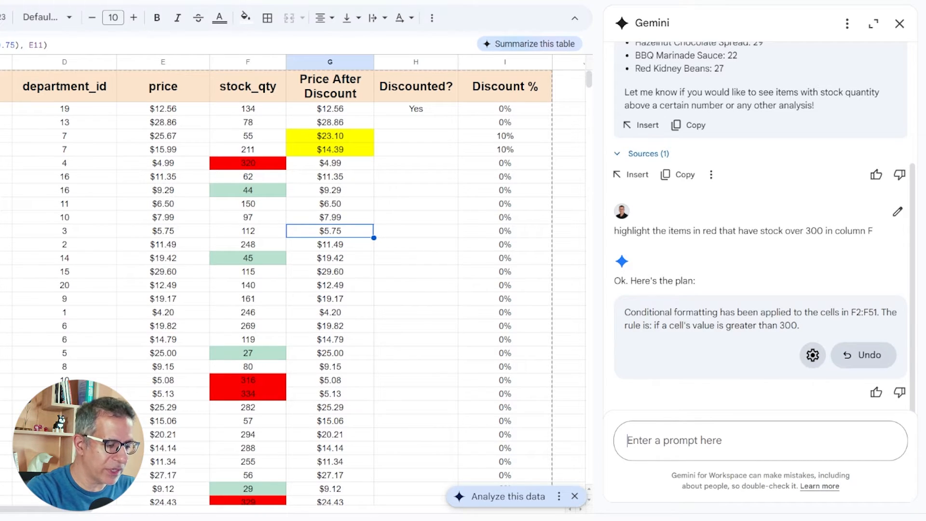
type("sort out the it")
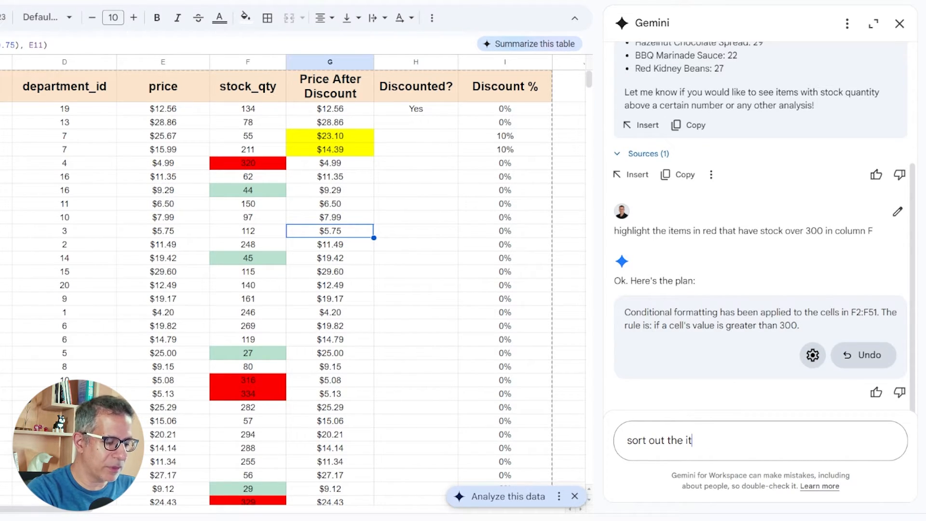
type("ems per department")
key("Return")
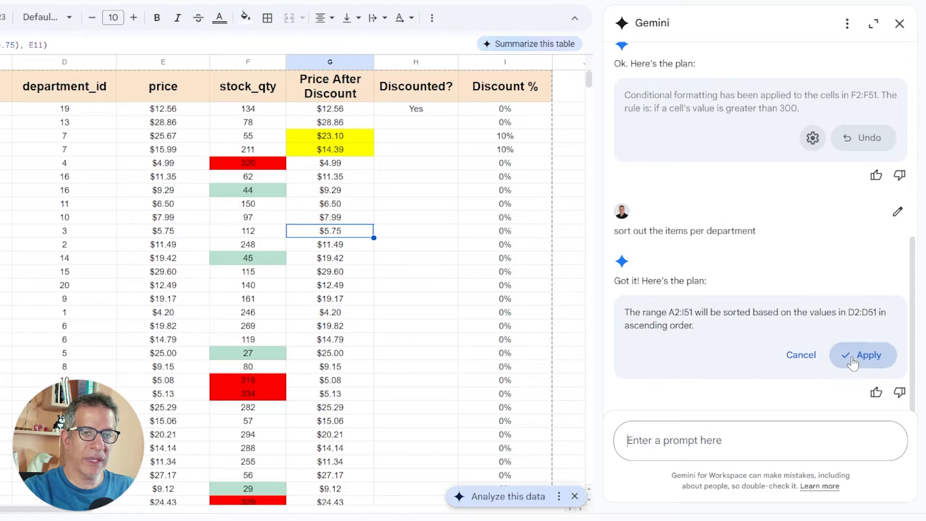
left_click(863, 355)
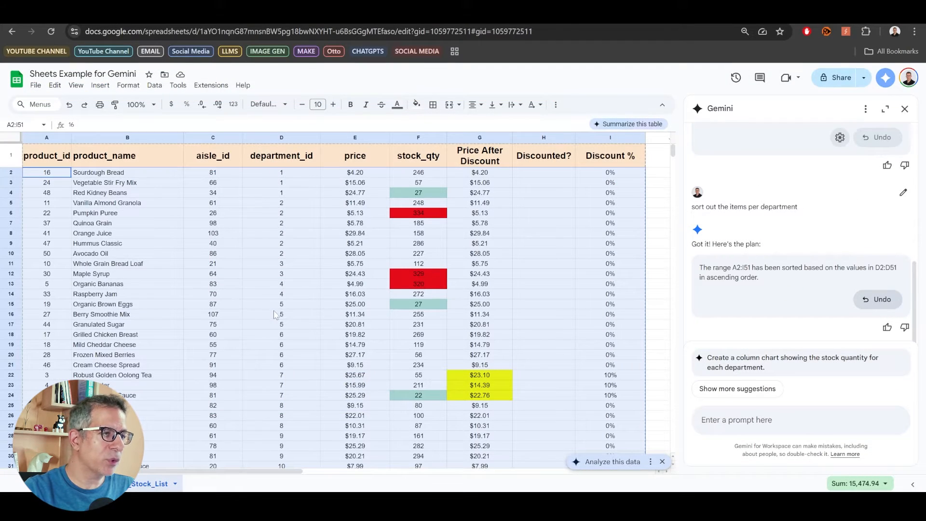
left_click(280, 299)
scroll(286, 304, "down", 4)
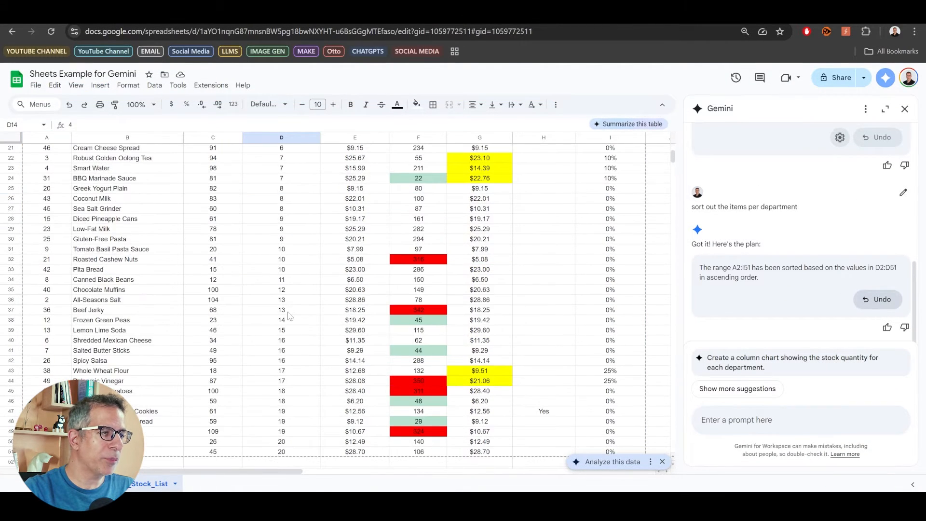
scroll(288, 316, "down", 3)
scroll(290, 372, "up", 10)
Step: Ask Gemini to compare prices in columns E and G and say Yes or No for a discount in column H, and clear cell H2
left_click(523, 174)
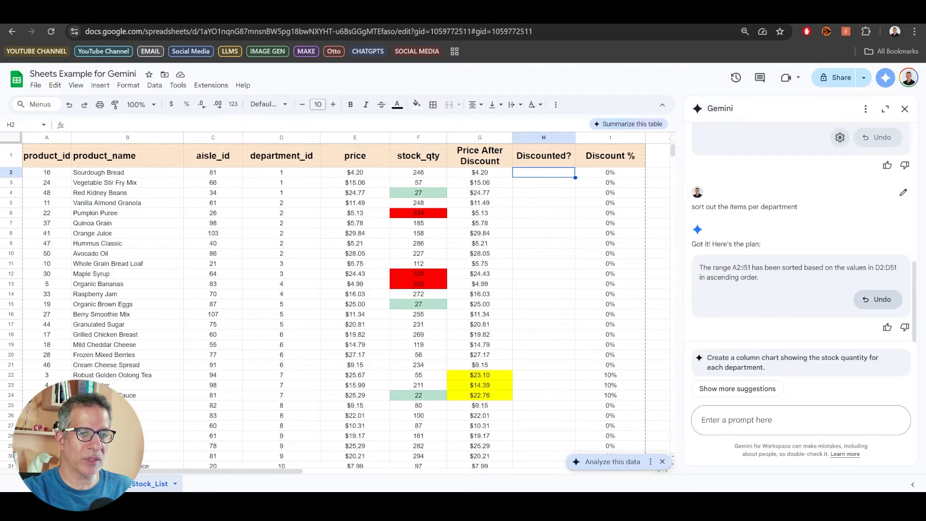
type("compare the prices in columns E and G and in column H say Yes if they show a discount or No if they don't.")
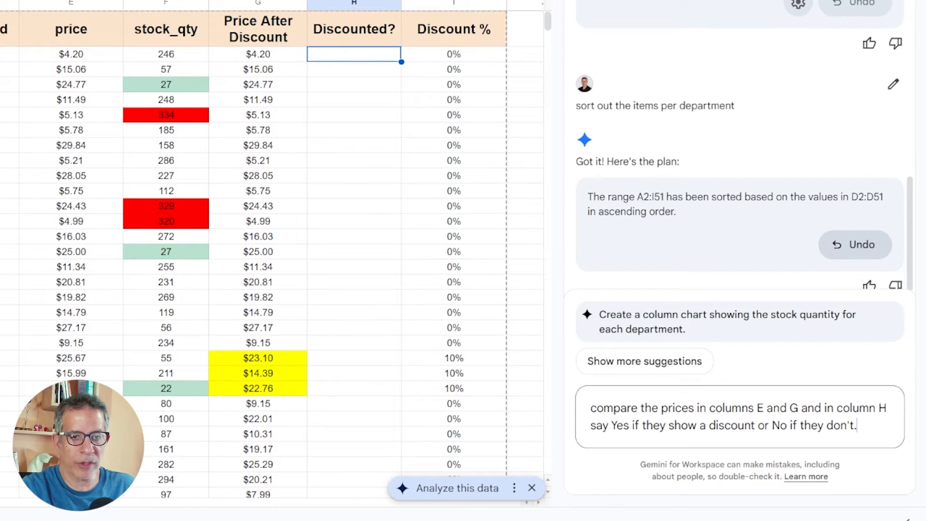
key("Return")
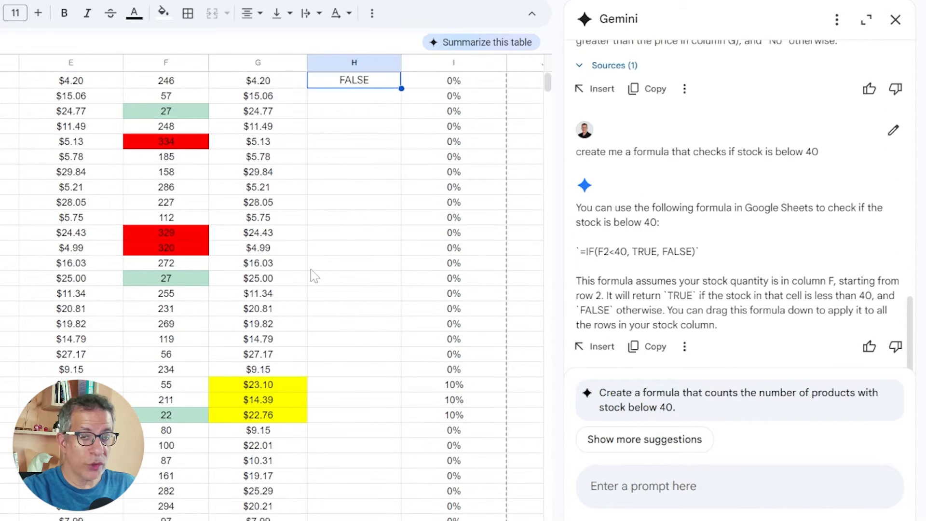
key("Delete")
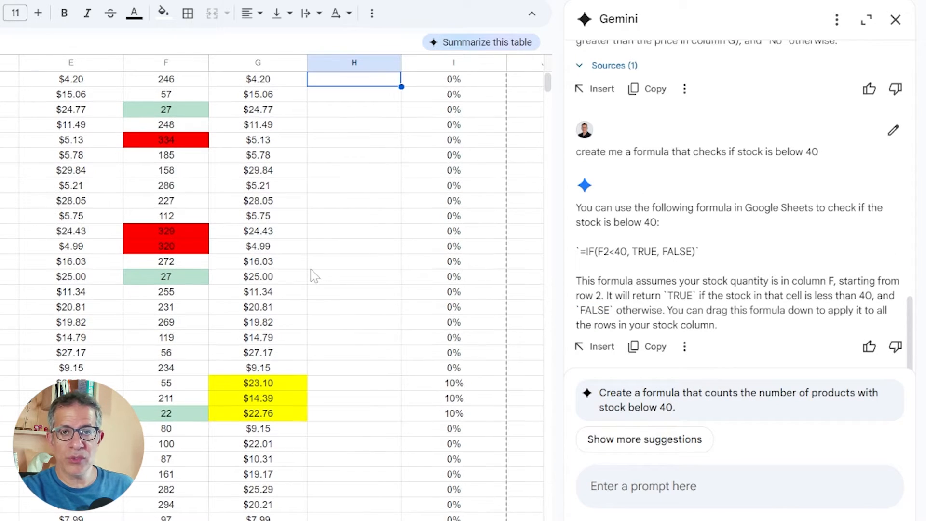
Step: Have Gemini create a bar chart of the items in stock, with bars under 50 red and the others green, and insert the previewed chart
left_click(641, 486)
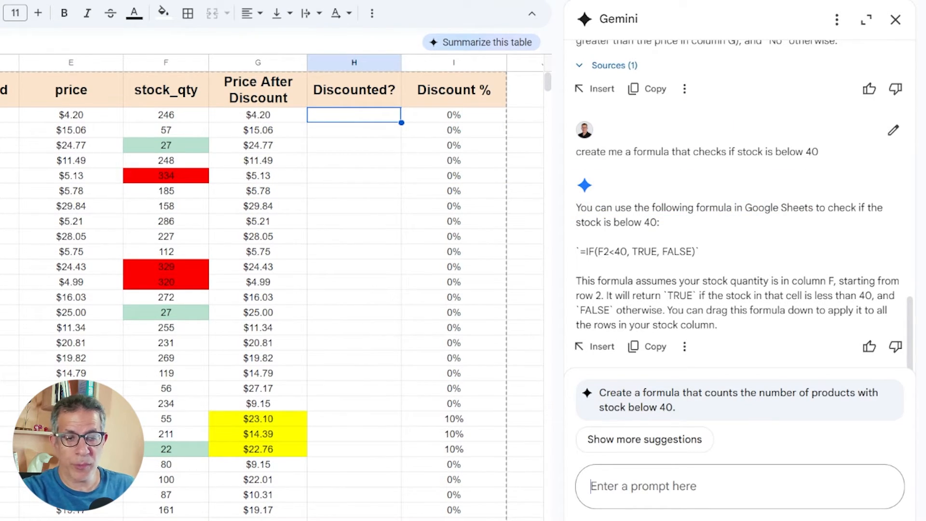
type("create a bar chart of the items in stock. Make the bars of stock under 50 red, and the other green")
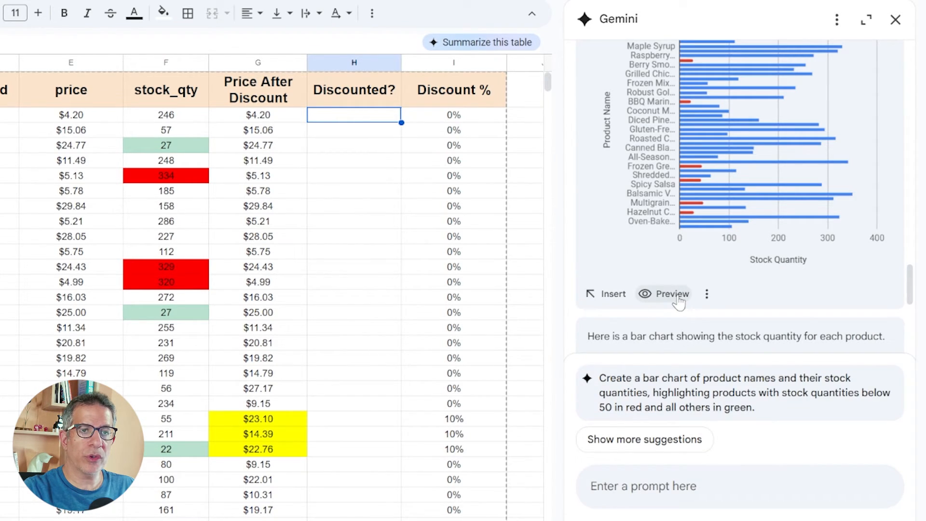
left_click(672, 294)
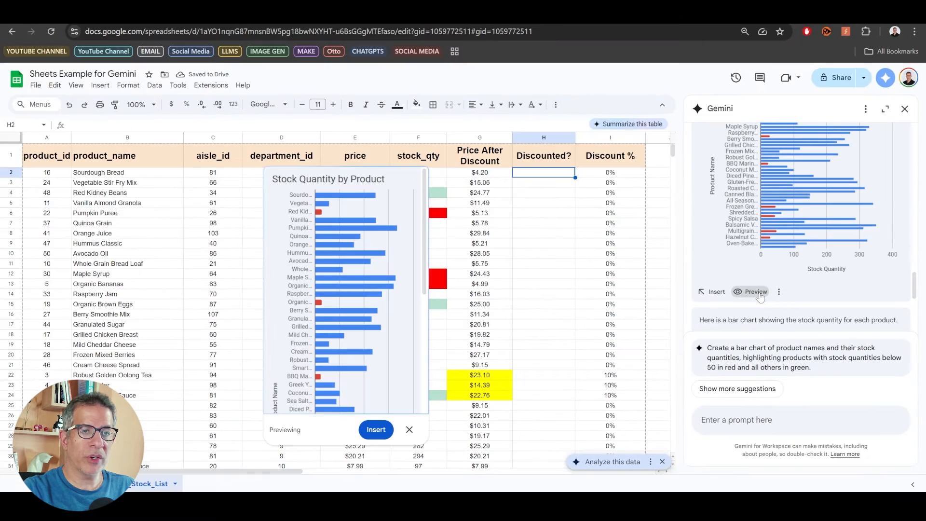
left_click(379, 426)
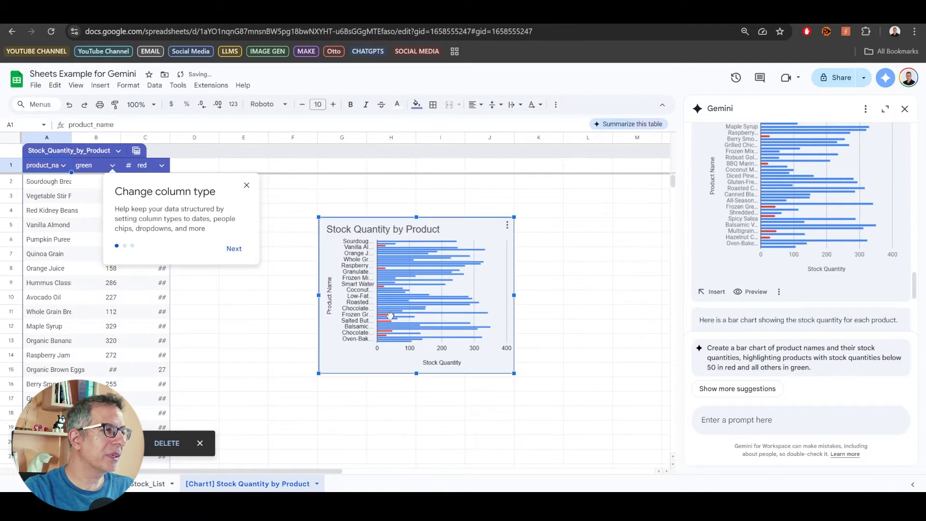
left_click(163, 482)
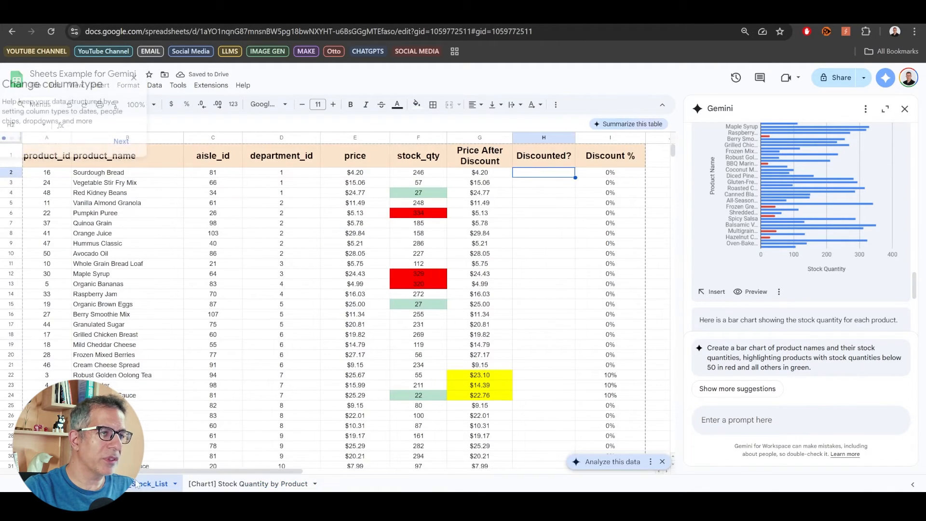
left_click(221, 484)
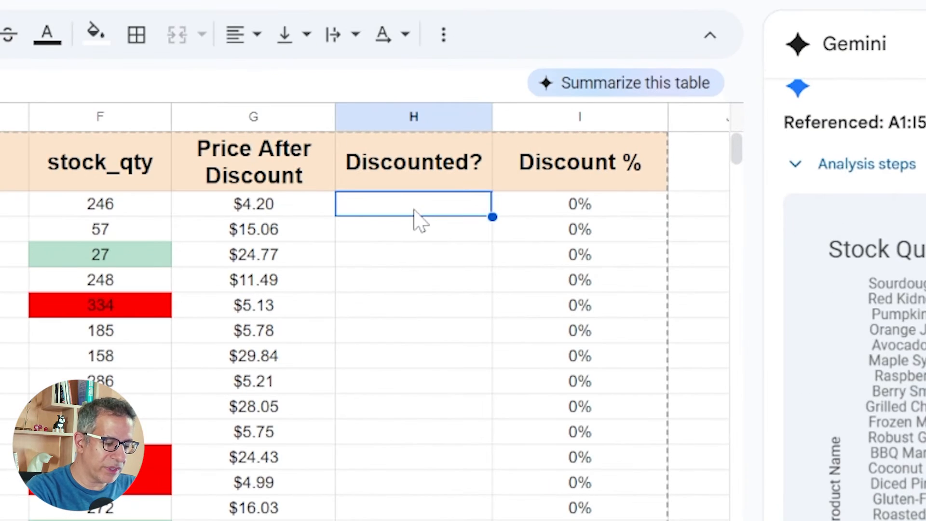
Step: Enter =AI("write Yes if the item has a discount in this row, or No if the item doesn't have a discount", C2:G2) in cell H2
type("=A")
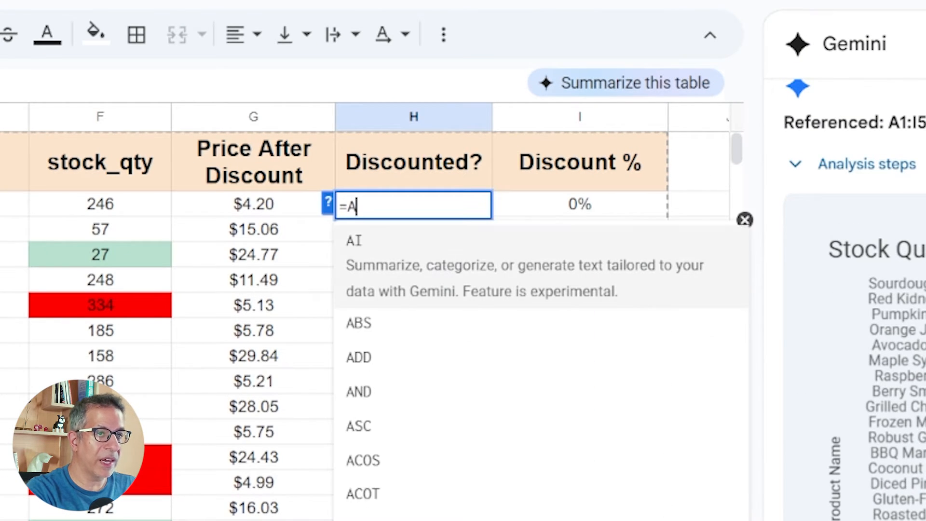
type("I(")
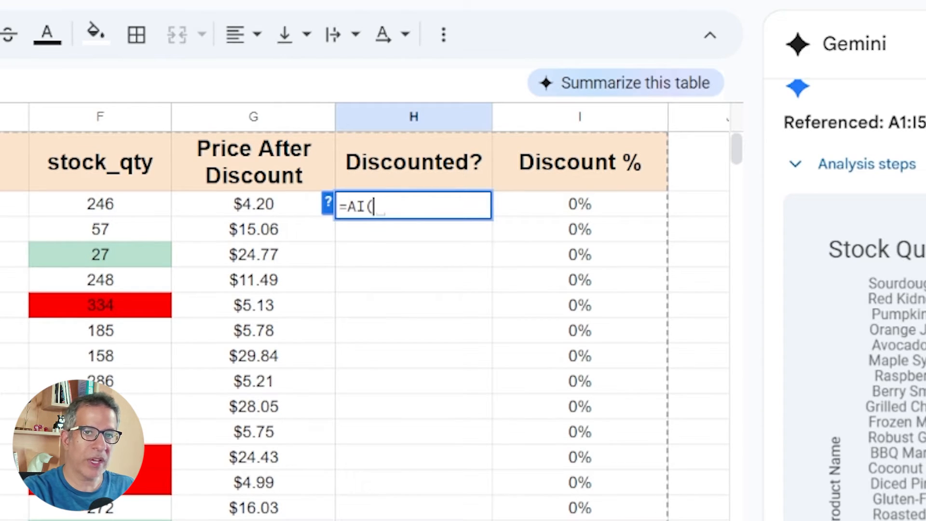
left_click_drag(374, 206, 285, 194)
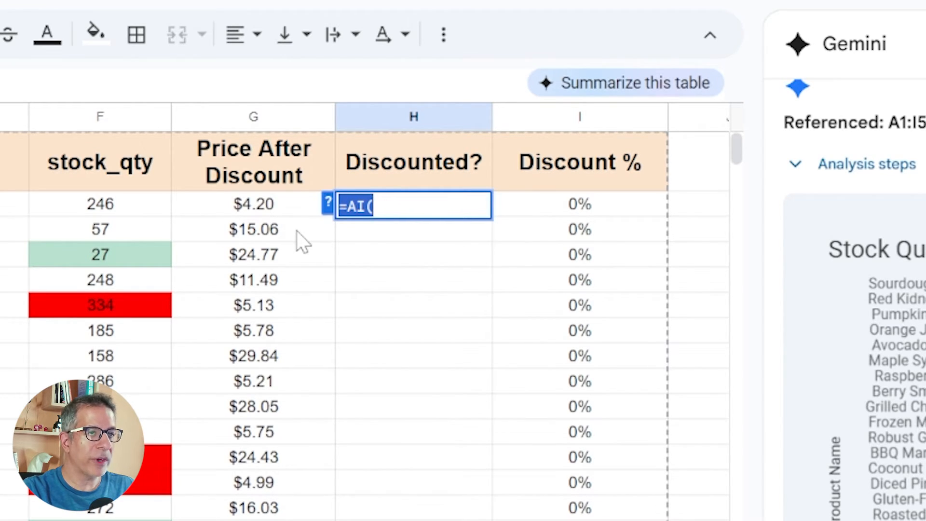
type("=AI(\"write Yes if the item has a discount in this row, or No if the item doesn't have a discount\", C2:G2) - this one is assuming it can deduce what we want.")
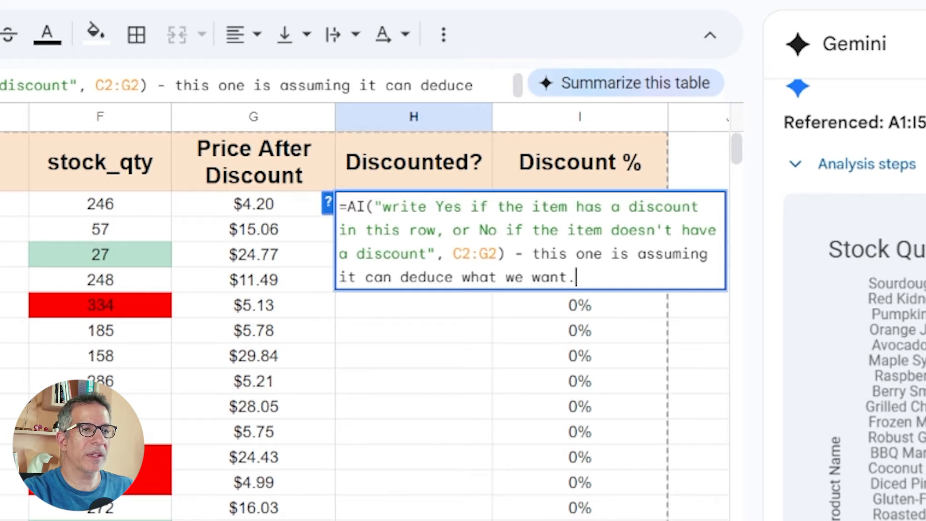
key("ctrl+z")
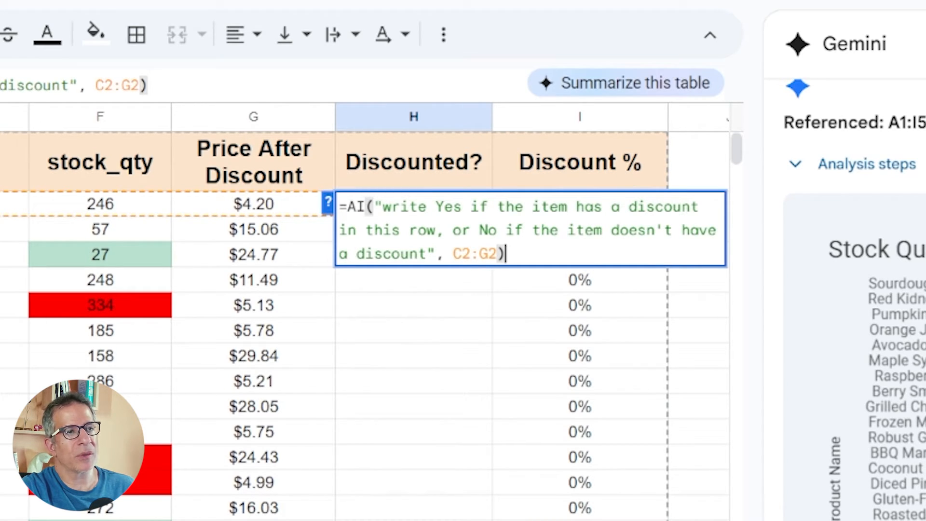
key("Return")
key("Up")
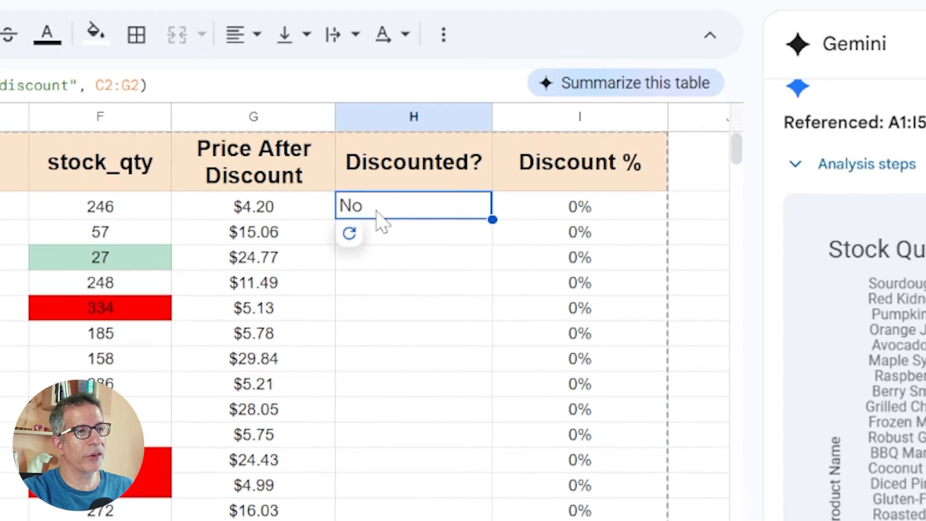
Step: Fill the AI discount formula from cell H2 down the Discounted? column to row 24
left_click(392, 241)
left_click(420, 209)
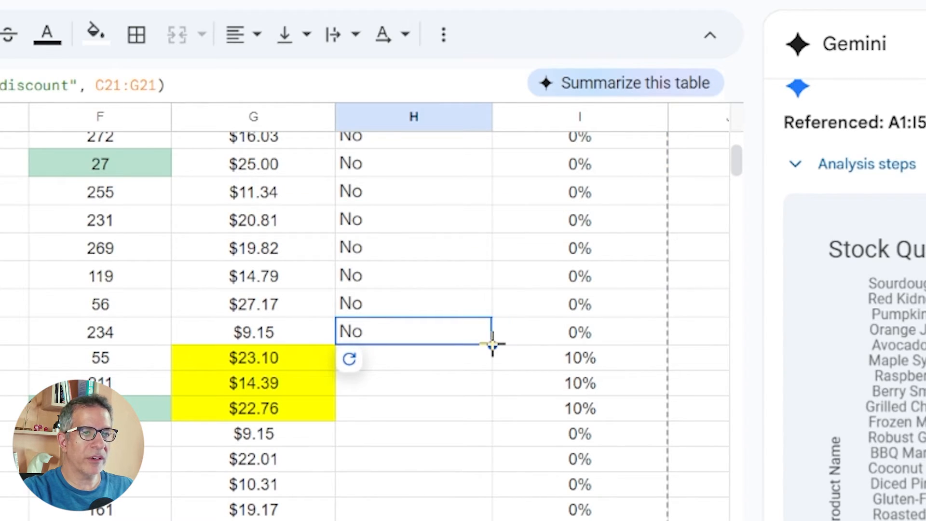
left_click_drag(492, 346, 492, 419)
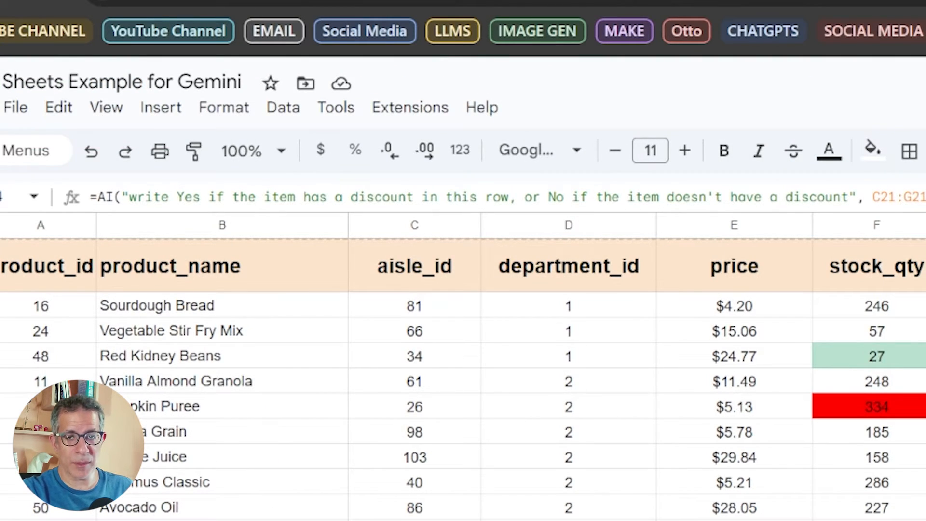
Step: Examine the AI formulas filled down the Discounted? column, checking each cell's row range and answer against the discounted prices
left_click(923, 196)
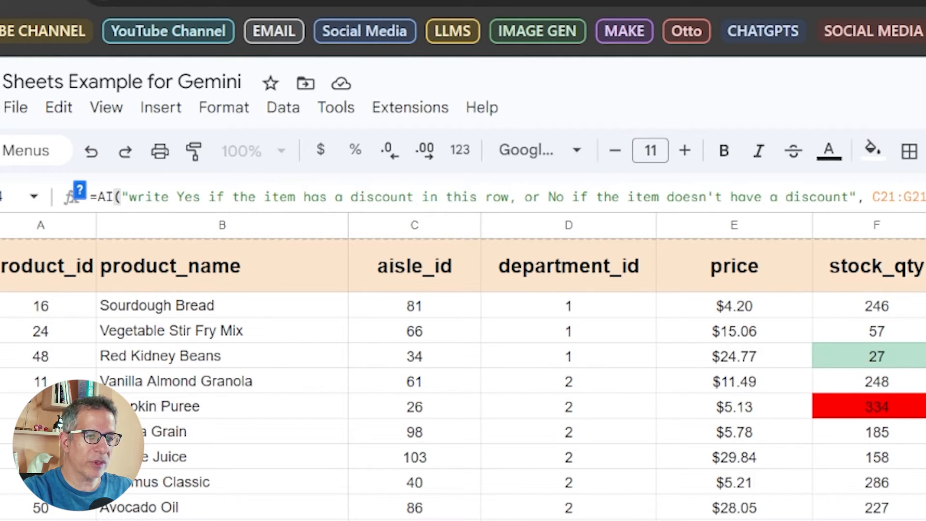
left_click(482, 197)
left_click(924, 516)
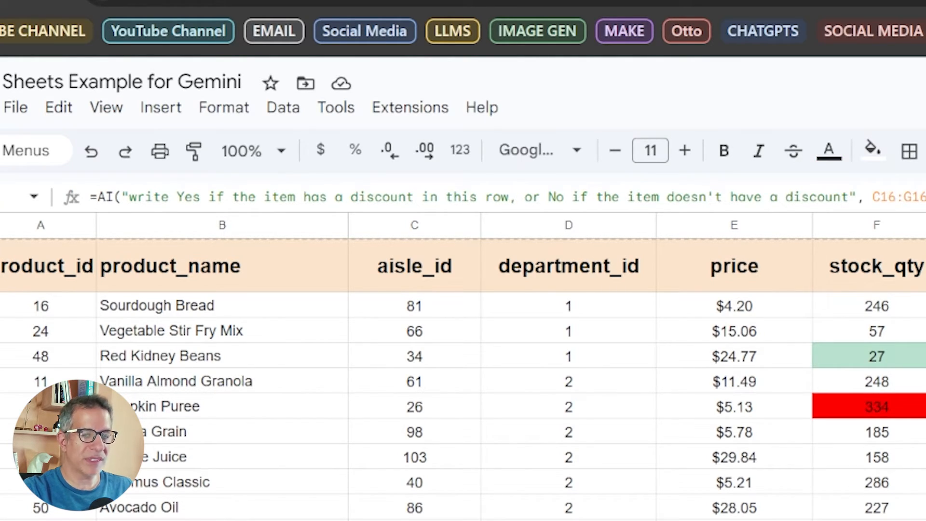
scroll(462, 376, "down", 3)
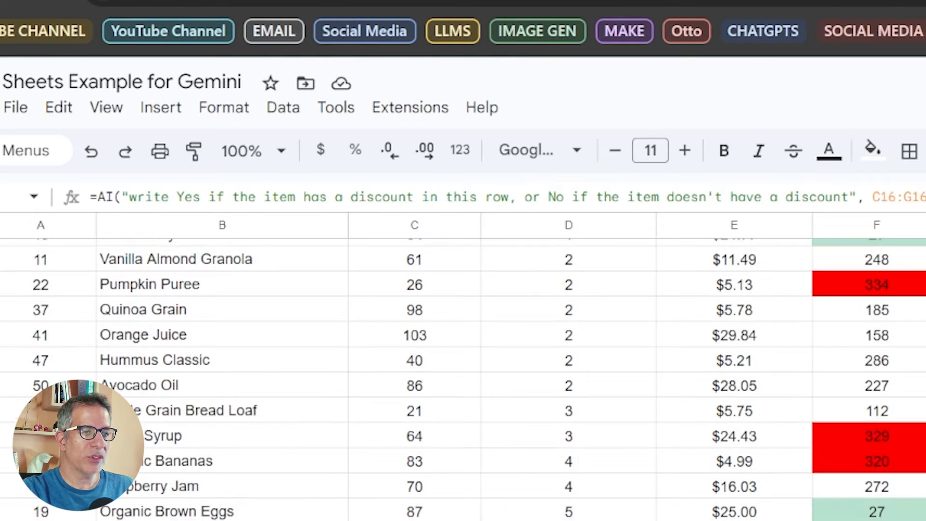
scroll(849, 250, "up", 3)
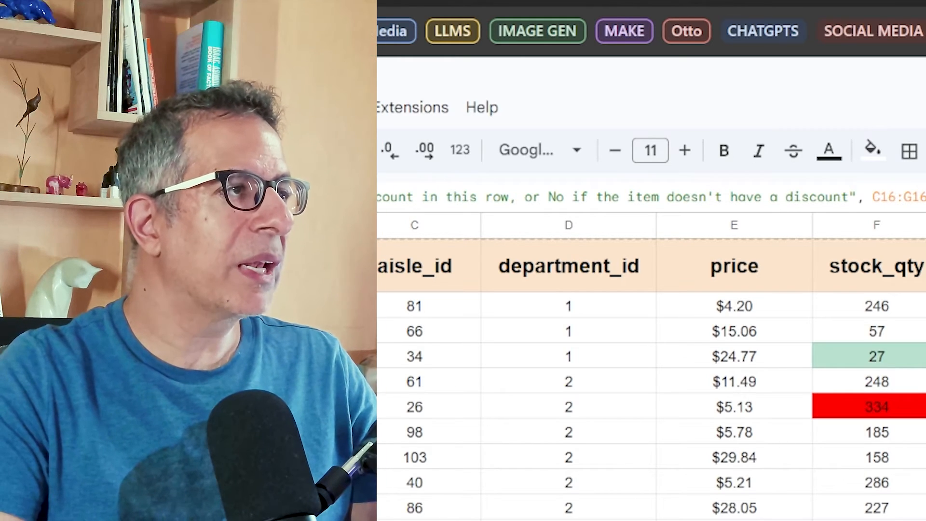
left_click(924, 306)
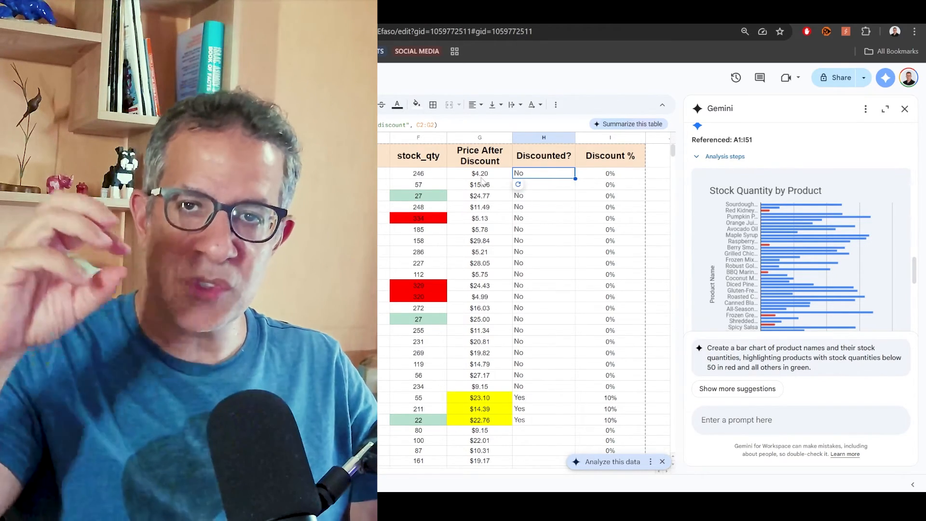
key("Down")
scroll(530, 242, "down", 2)
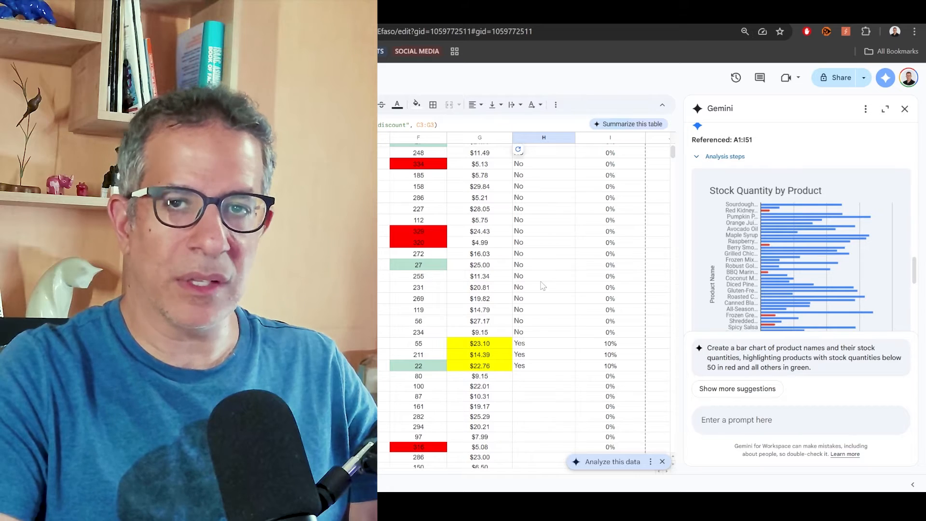
scroll(543, 289, "down", 2)
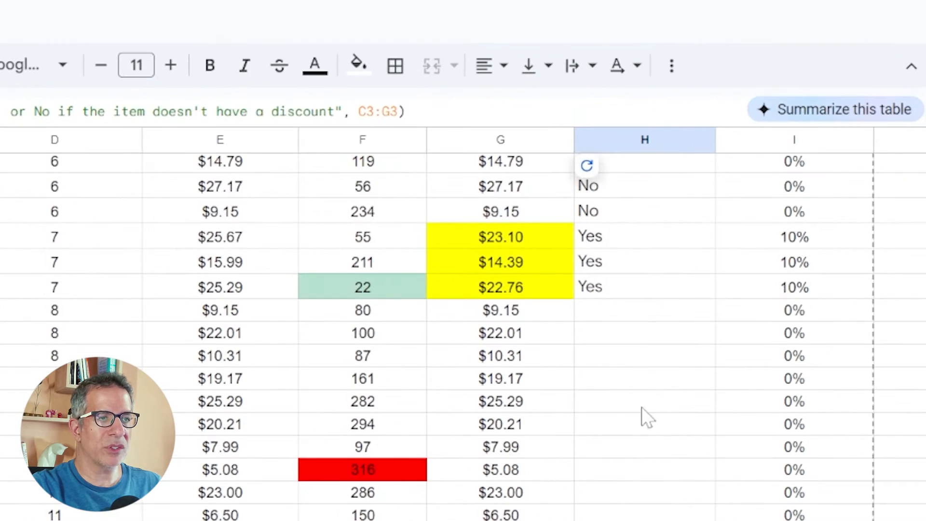
scroll(632, 238, "up", 5)
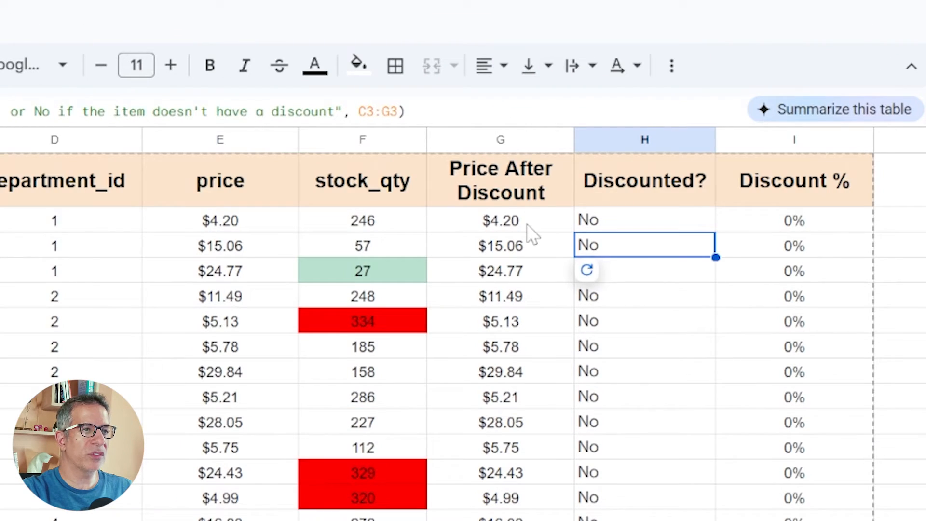
Step: Set the first product's Price After Discount in G2 to $3.60 and regenerate its AI answer in H2
left_click(526, 224)
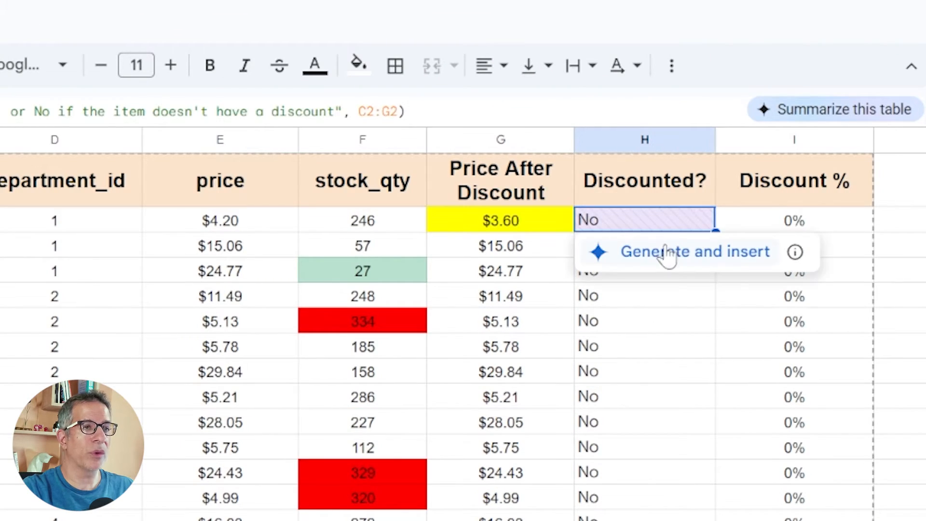
left_click(625, 261)
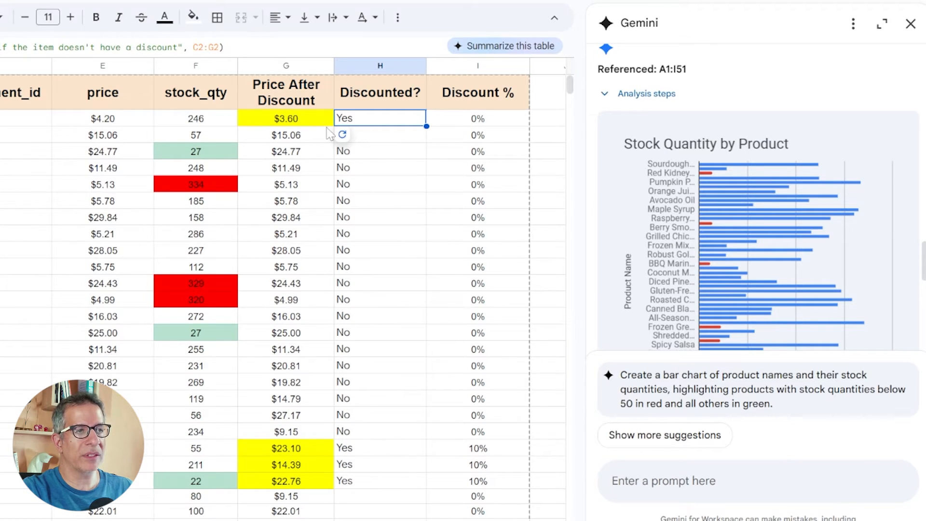
Step: Set the first product's stock quantity in cell F2 to 45
left_click(205, 121)
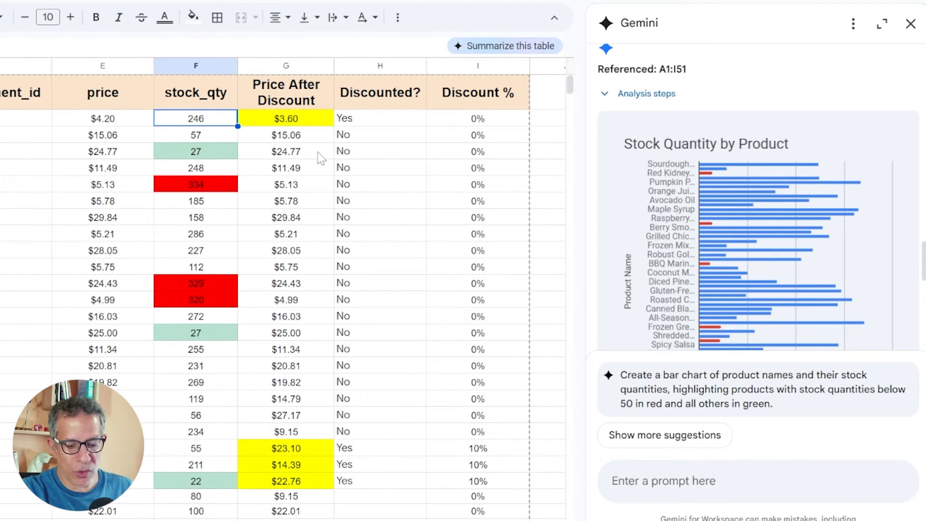
type("4")
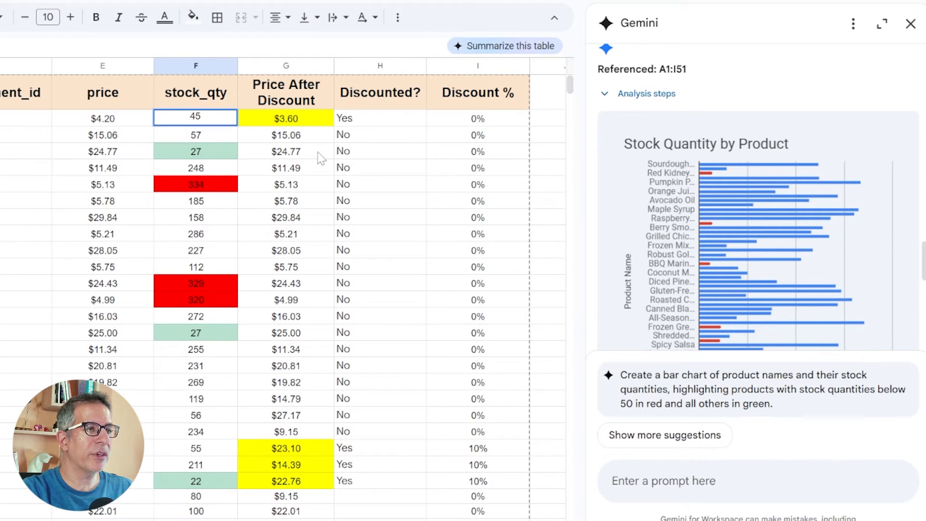
type("5")
key("Return")
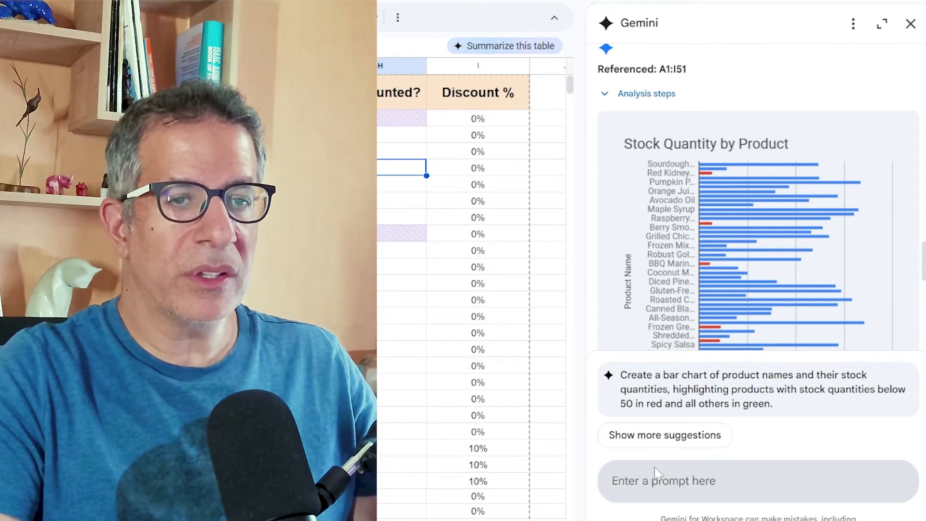
Step: Draft a Gemini prompt mentioning the AI Consultancy Leads [rtrvr.ai - 06/20/2025, 10:29 AM] file: "compare the date from this sheet to the one we're working on."
left_click(656, 474)
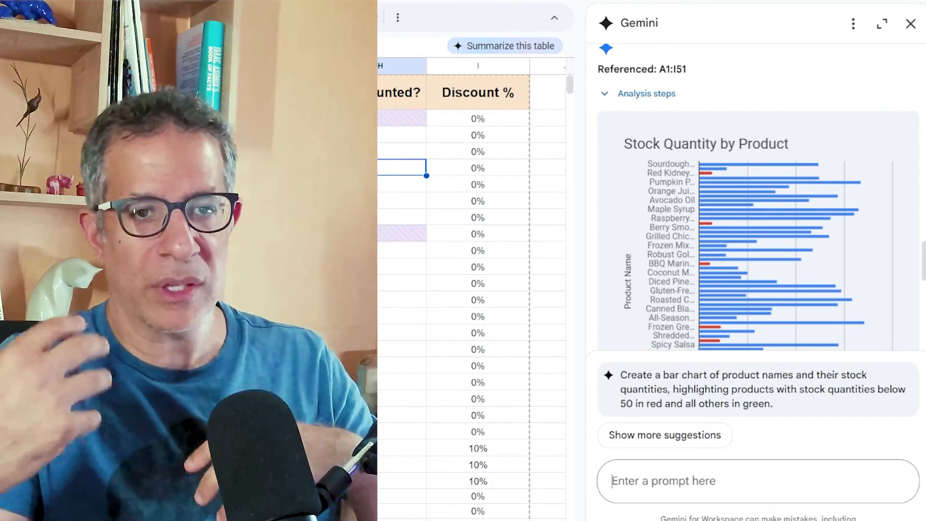
type("@")
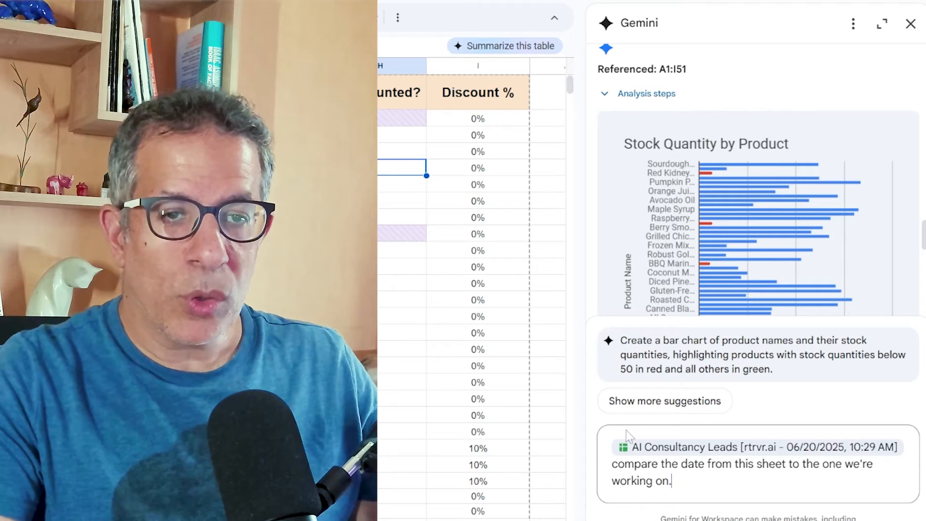
mouse_move(664, 453)
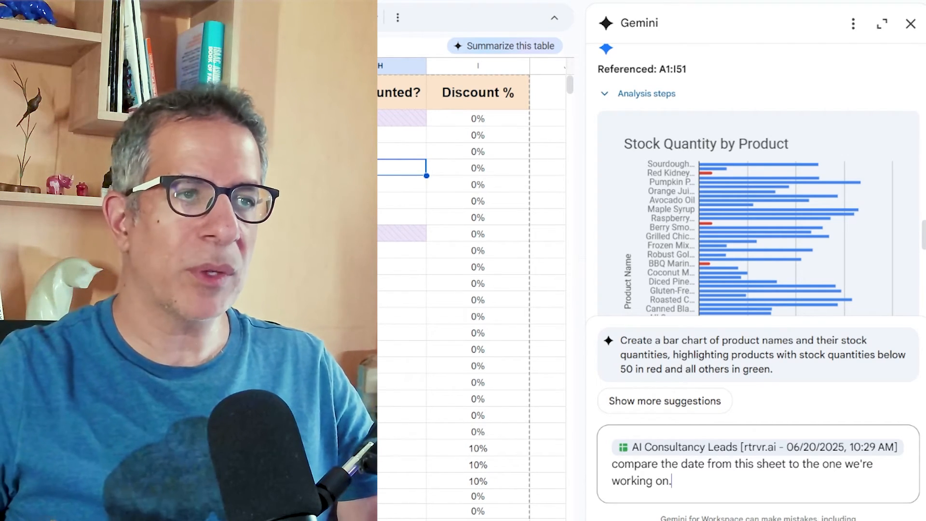
Step: Replace the drafted Gemini prompt with a file mention to list the available files, and leave the prompt empty
key("ctrl+a")
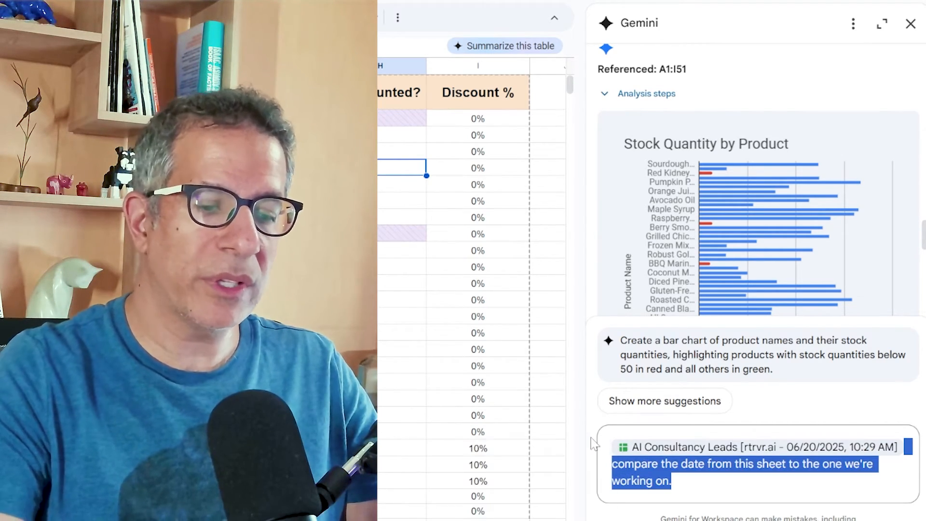
type("@")
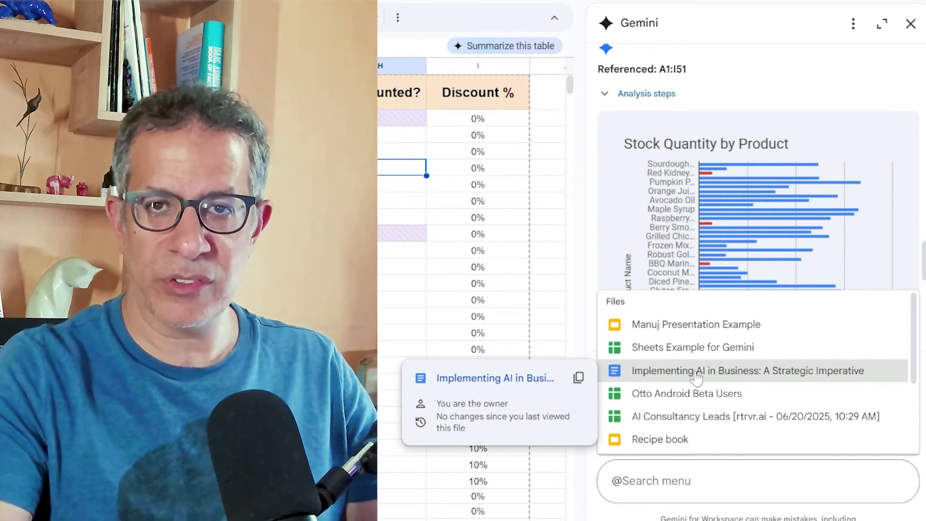
key("Escape")
key("BackSpace")
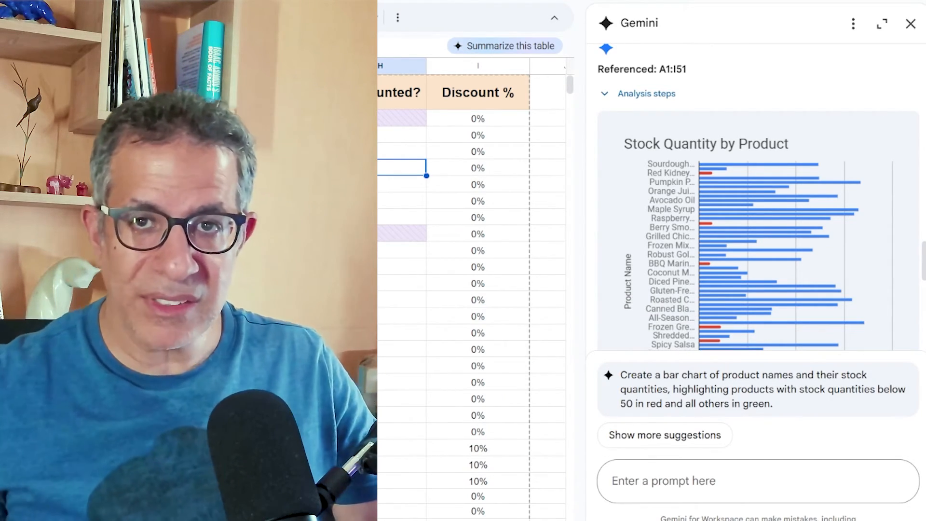